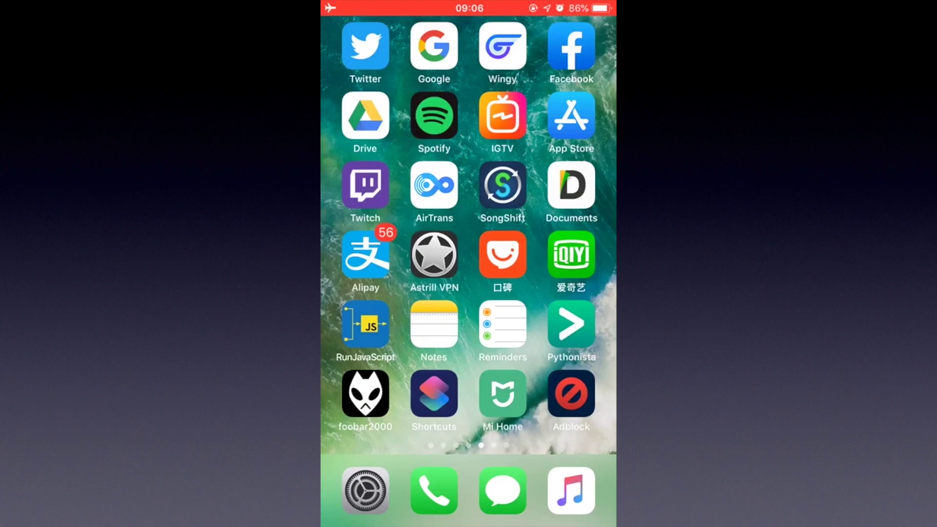
Launch Shortcuts, open the Invert Image shortcut's editor, and run it.
click(434, 393)
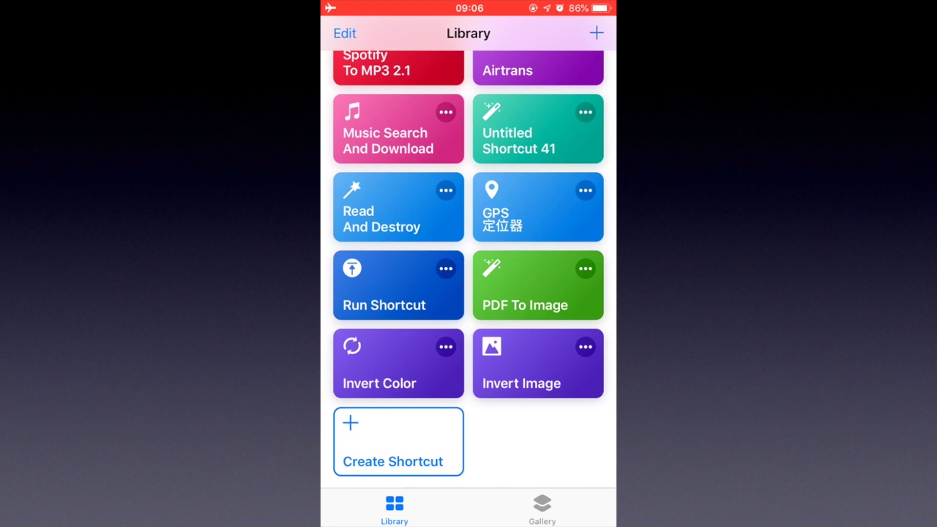
click(585, 347)
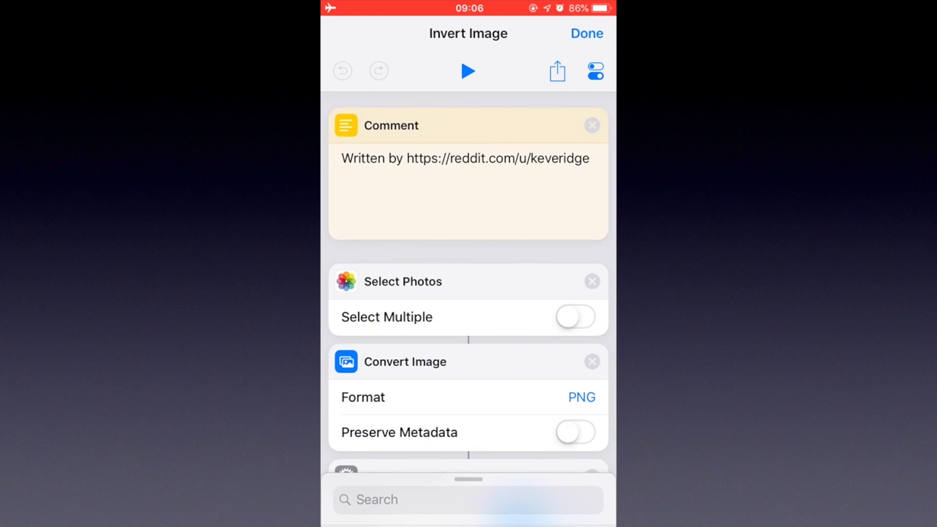
click(468, 71)
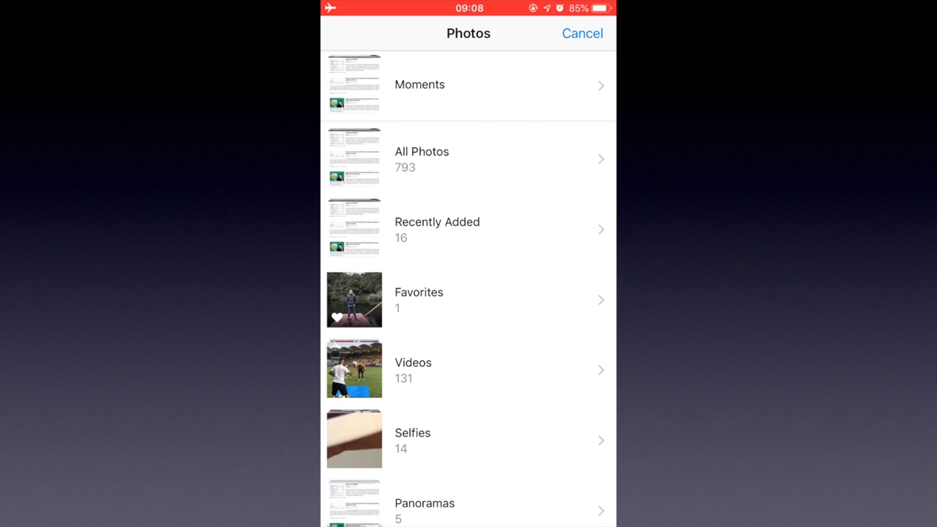
Invert a photo from All Photos, save it to Photos, and return to the first home page.
click(469, 159)
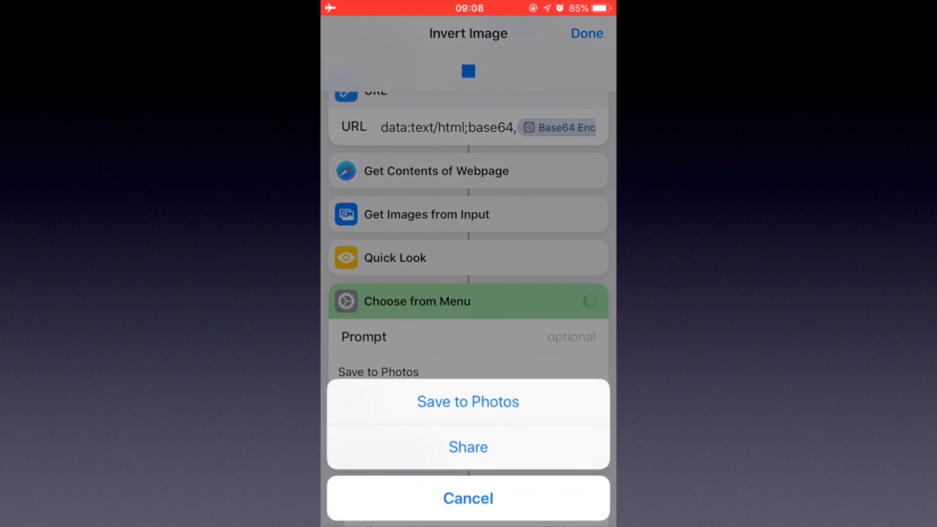
click(468, 402)
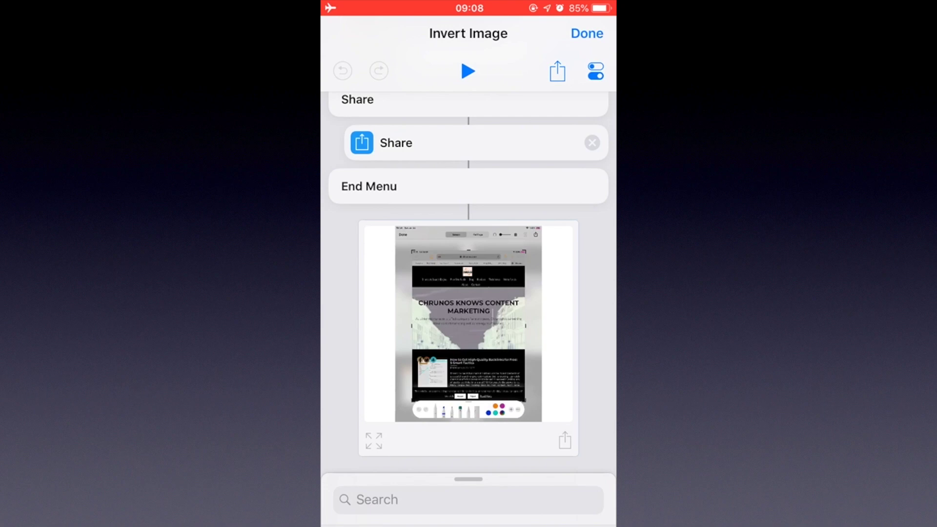
key(super)
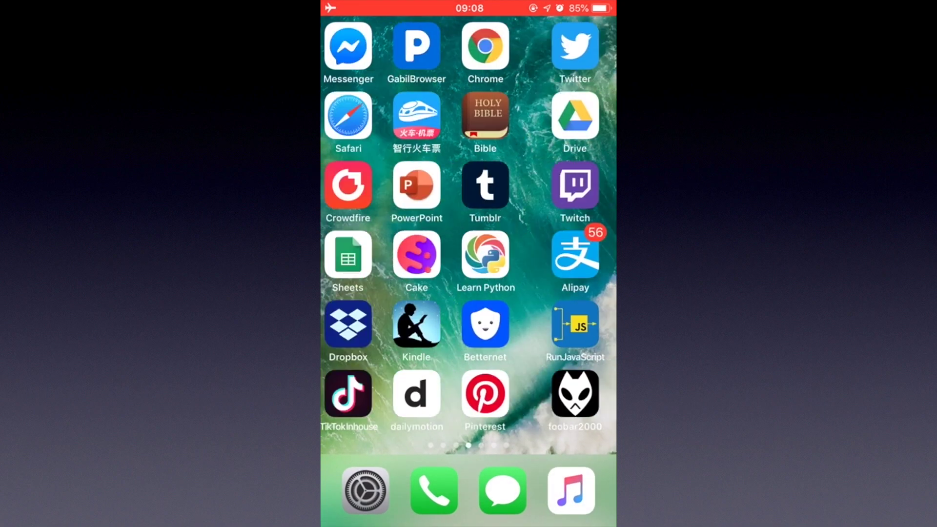
drag(366, 256, 571, 256)
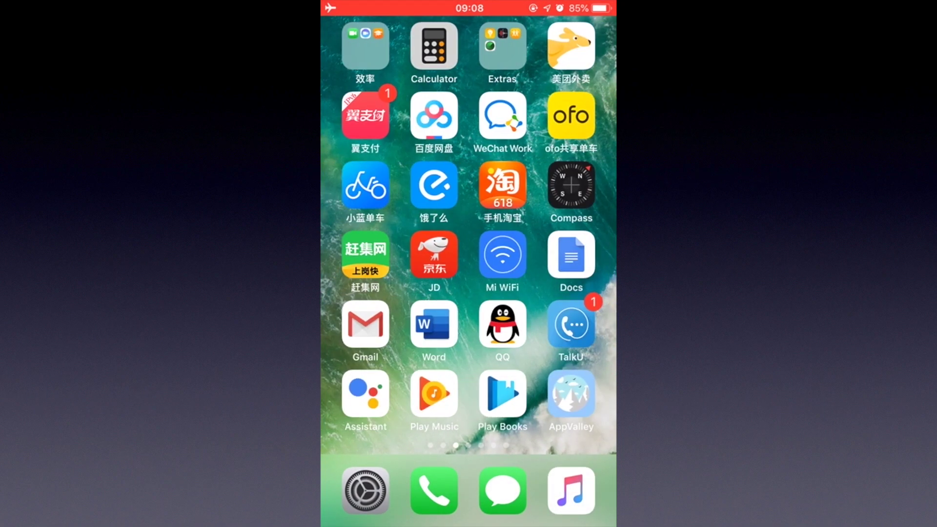
drag(366, 257, 571, 257)
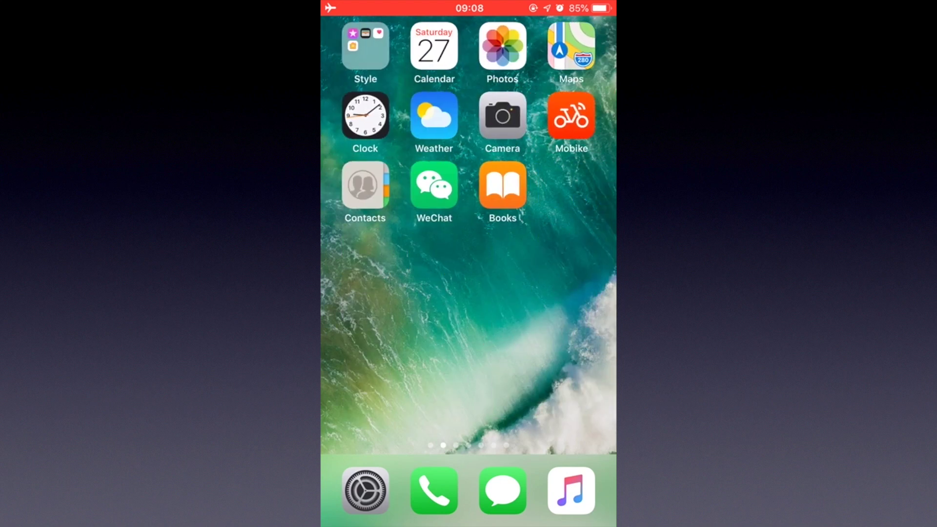
Open today's inverted screenshot full-screen from the Photos app.
click(498, 110)
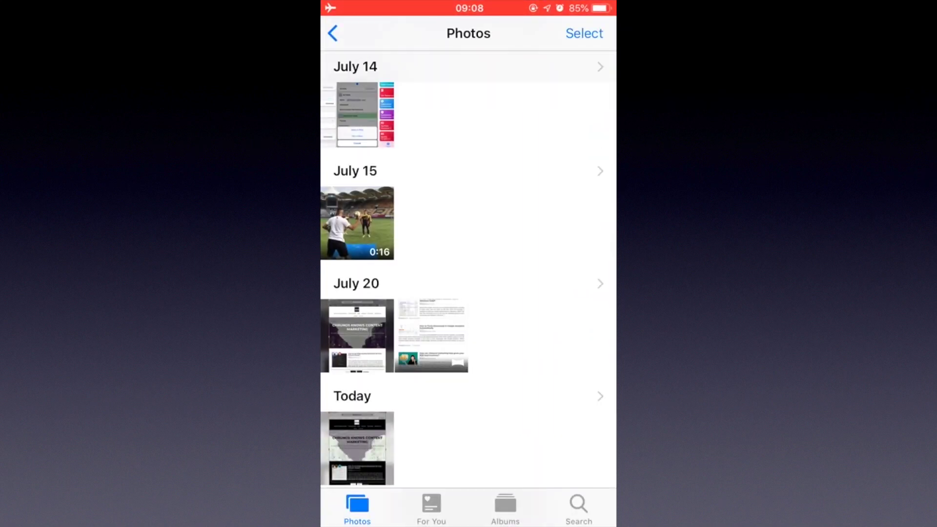
scroll(468, 293, down, 1)
click(357, 425)
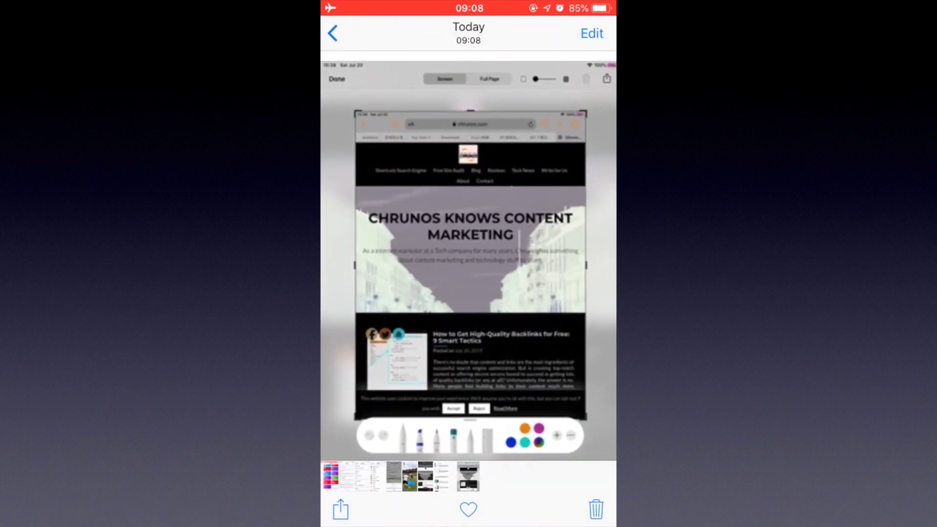